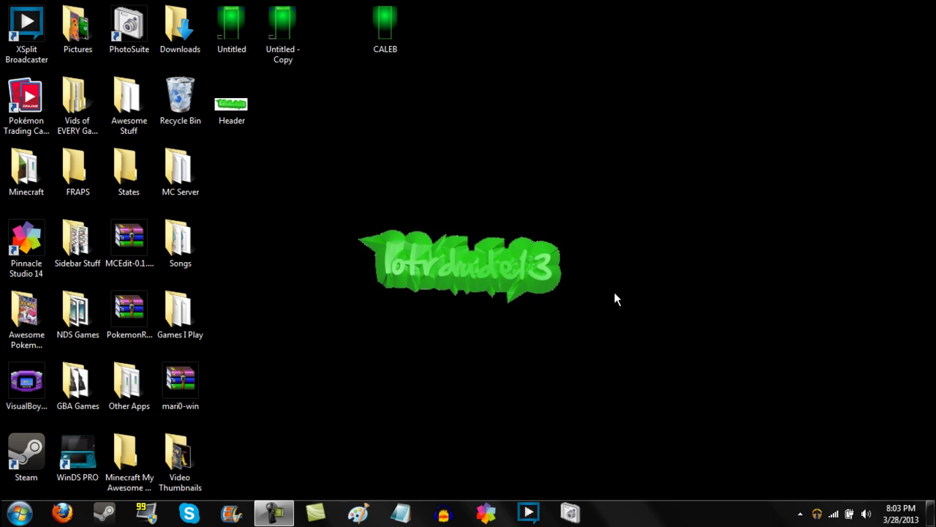
Open the green lotrdude13 Header image in Photo Viewer, then minimize the viewer
drag(599, 325, 330, 232)
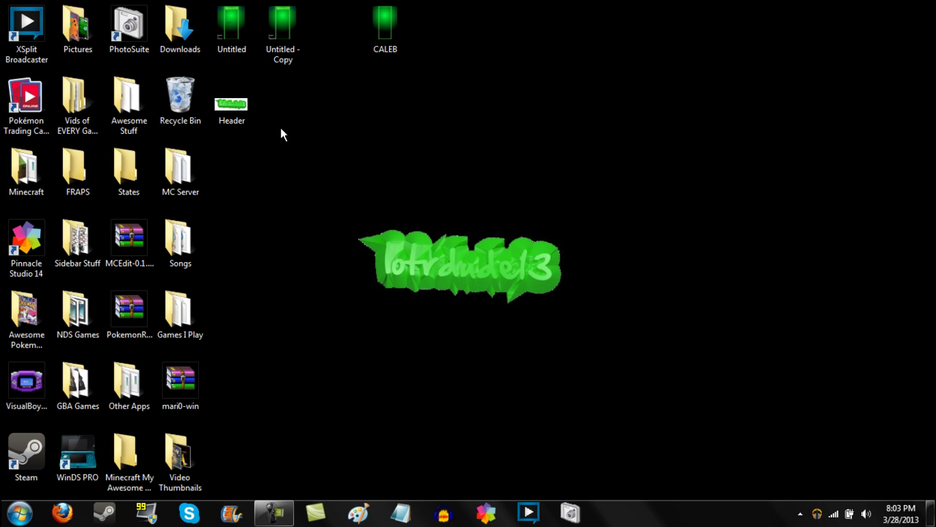
double_click(226, 122)
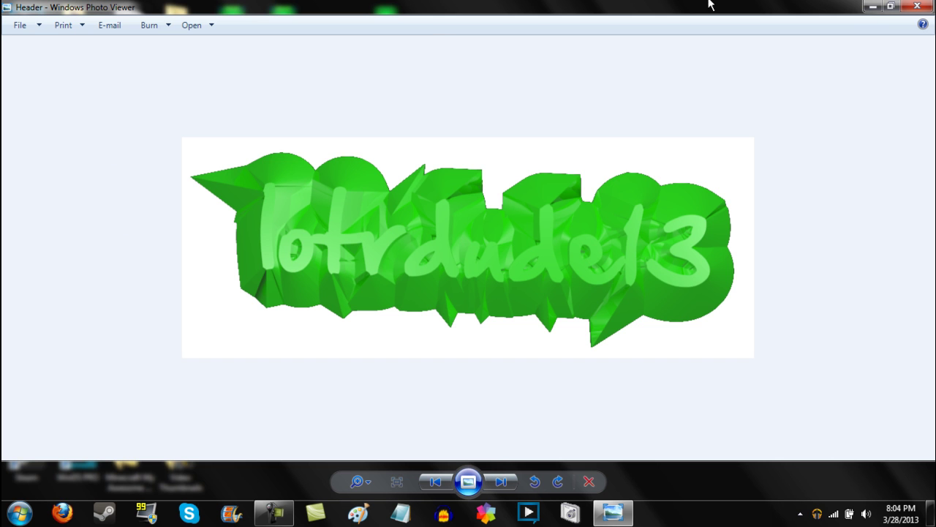
click(873, 7)
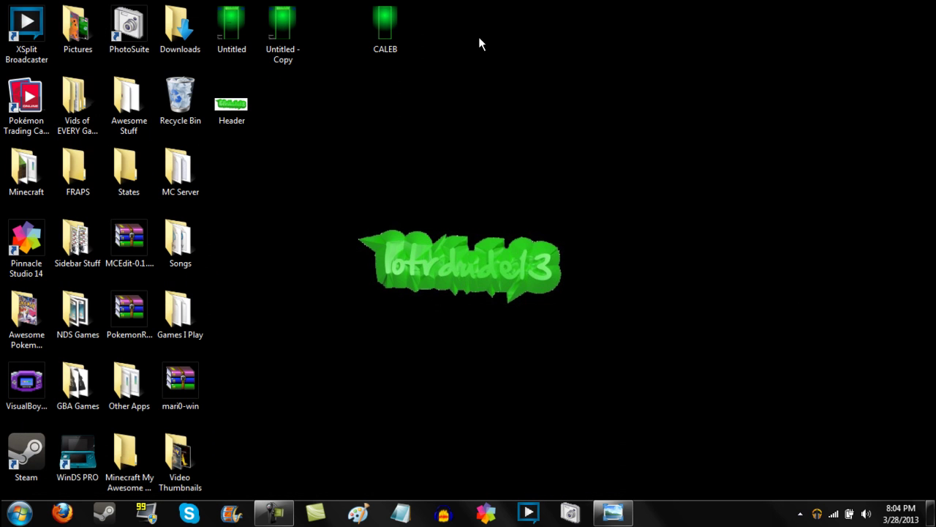
Open and close the CALEB background, then the Untitled background with Twitter credits
double_click(386, 22)
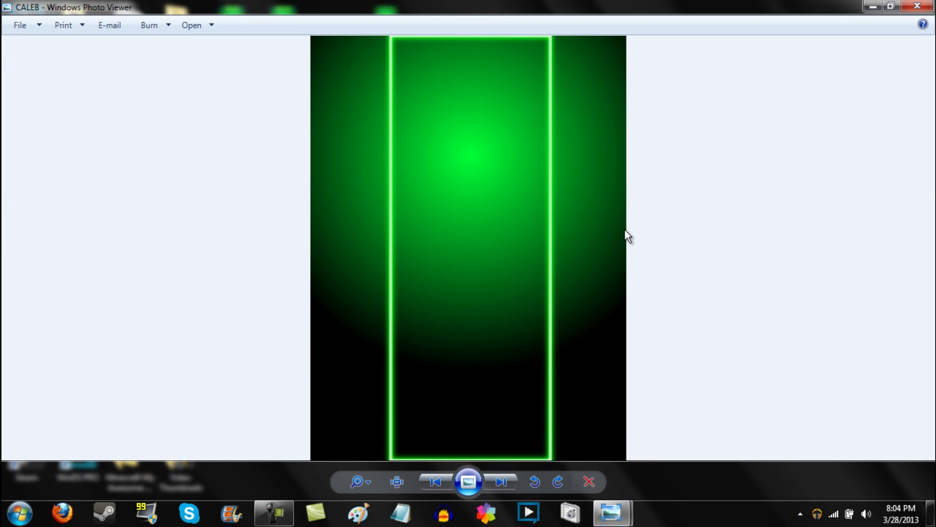
click(918, 7)
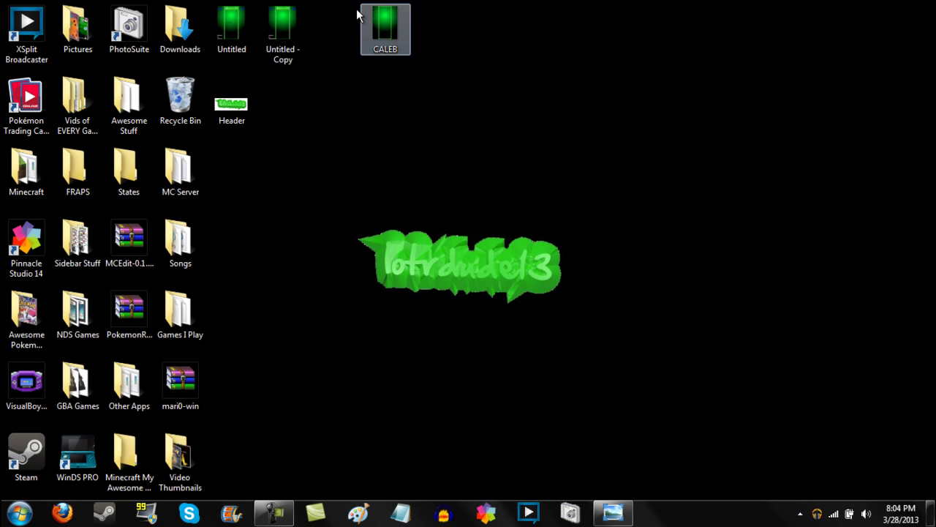
double_click(231, 24)
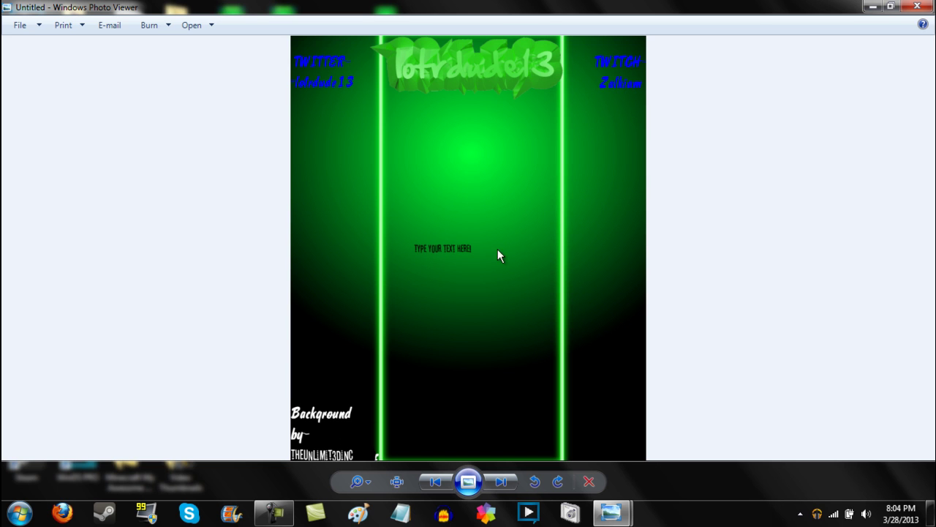
click(917, 6)
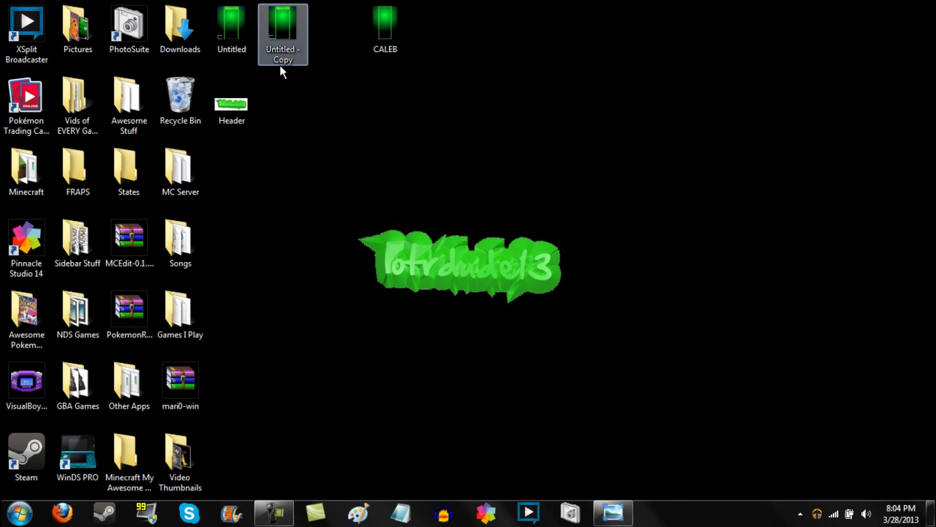
Move Untitled - Copy to the Recycle Bin and close the leftover Photo Viewer window from the taskbar
drag(279, 64, 175, 95)
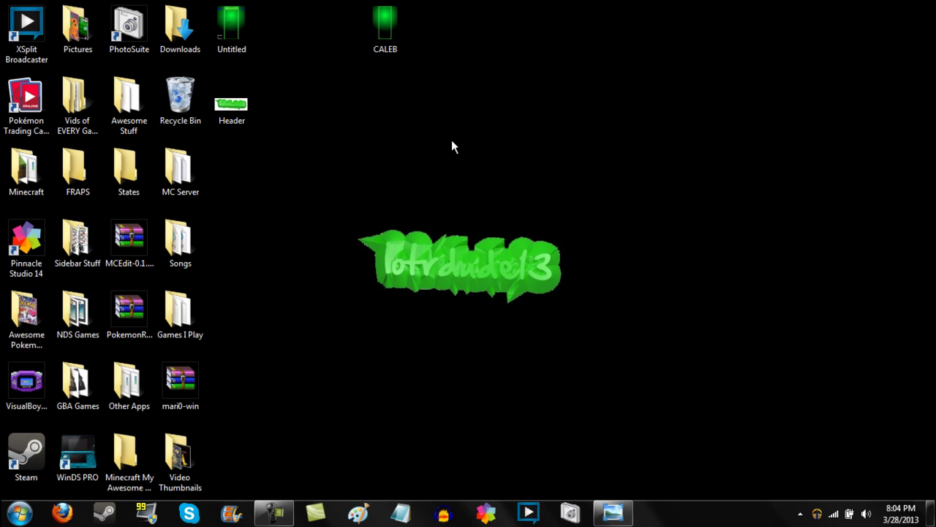
right_click(618, 514)
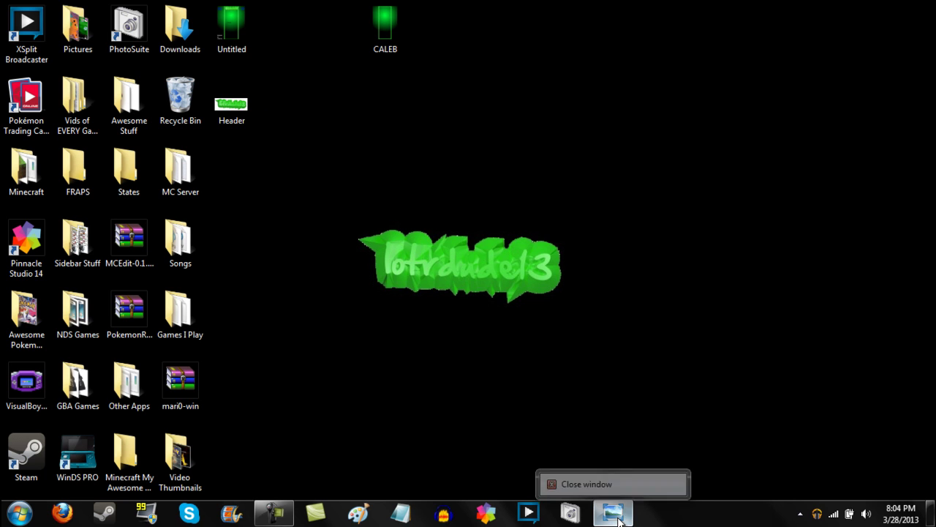
click(627, 477)
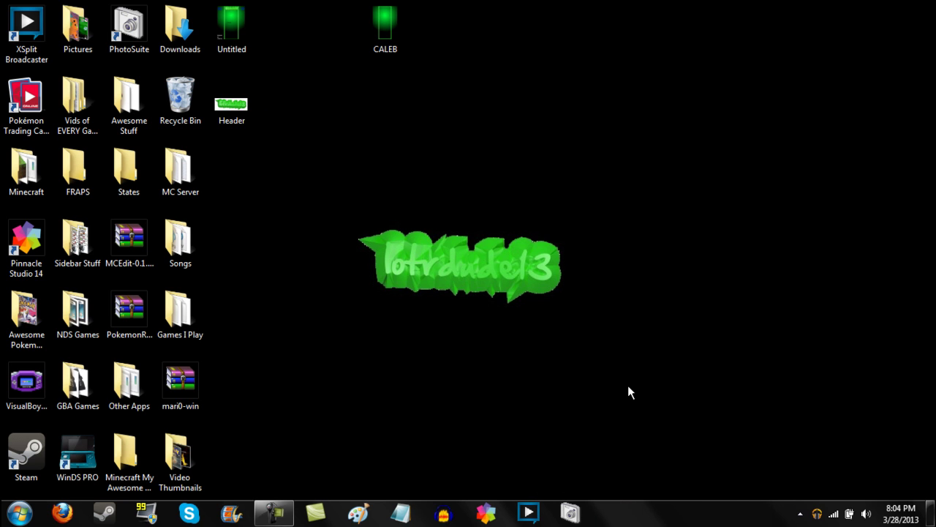